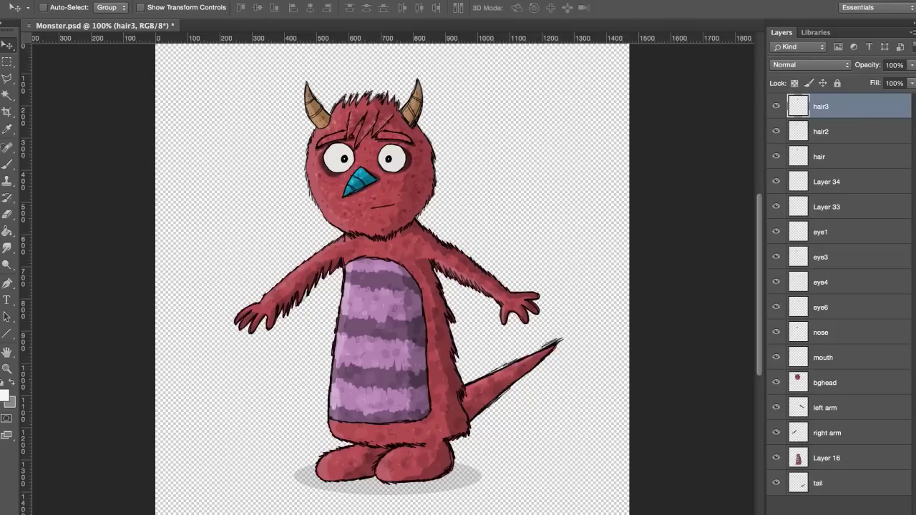
Make a new group named +Front and name its two nested subgroups Head and Body
key(ctrl+g)
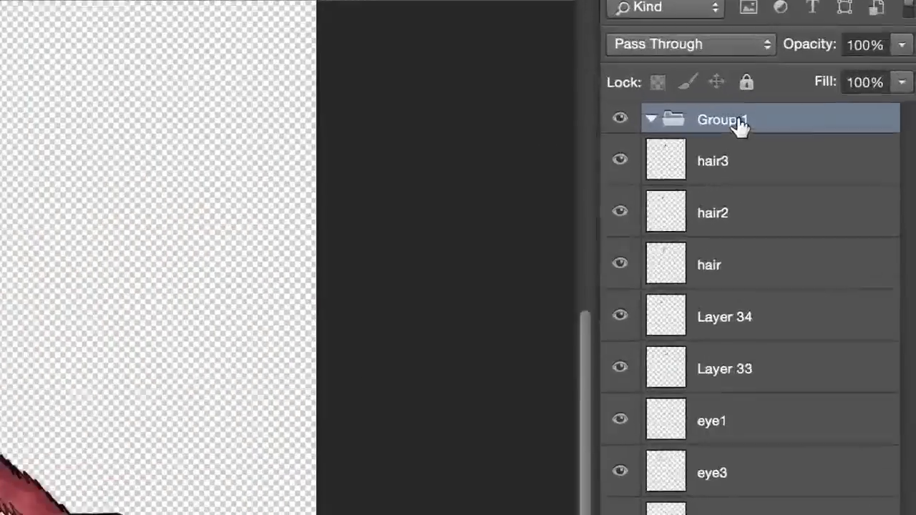
double_click(832, 101)
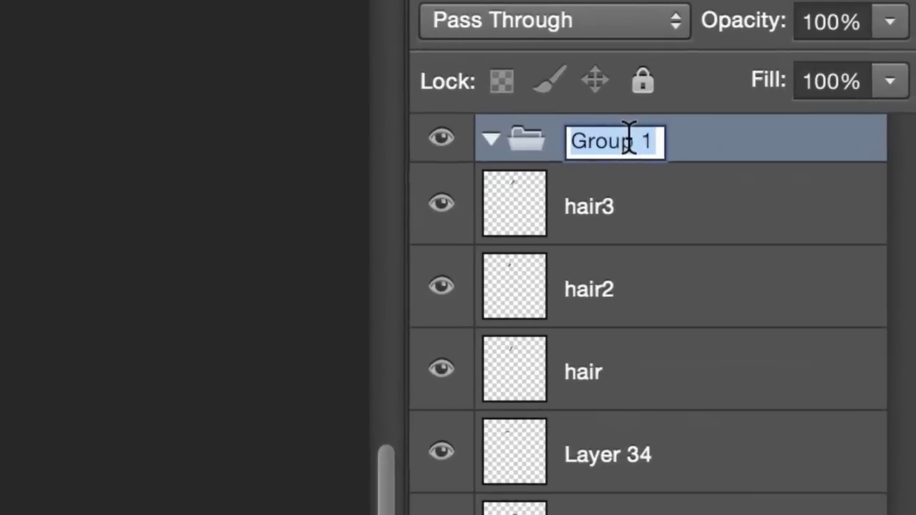
text(+Front)
key(Return)
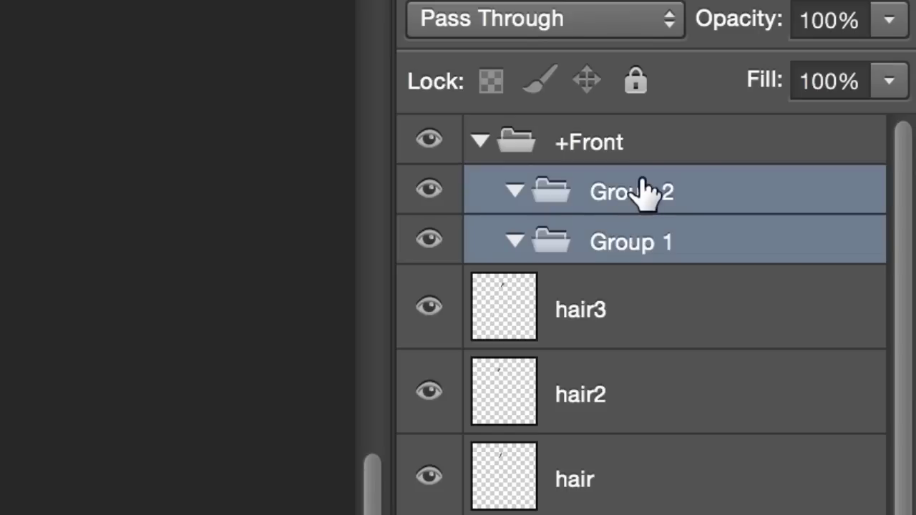
double_click(638, 190)
text(Head)
key(Return)
double_click(662, 245)
text(Body)
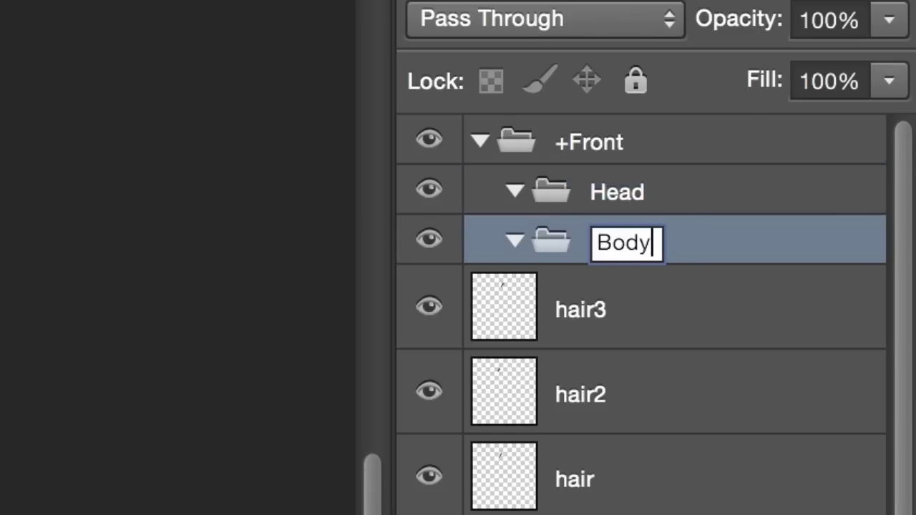
key(Return)
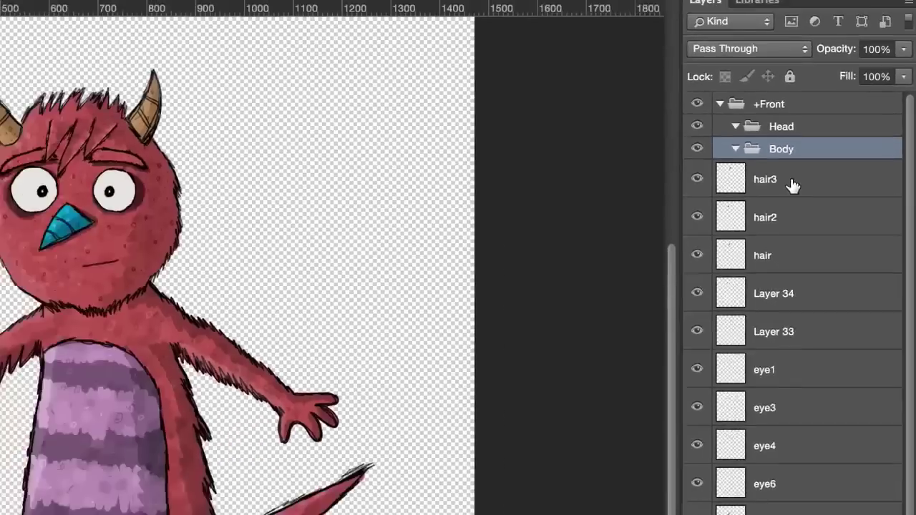
Move hair3, hair2, hair, Layer 34 and Layer 33 through bghead into the Head group
drag(561, 312, 675, 242)
drag(828, 134, 831, 118)
drag(828, 184, 835, 153)
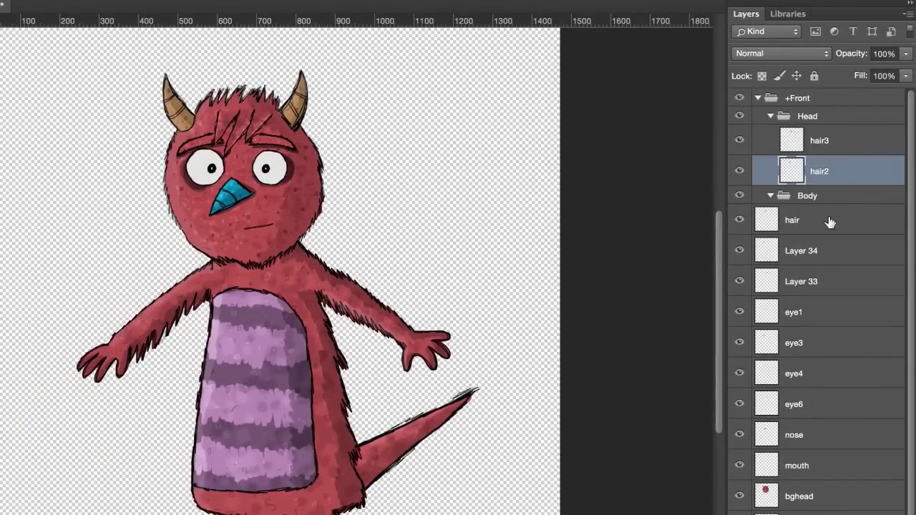
drag(830, 223, 836, 185)
drag(829, 261, 835, 243)
click(828, 286)
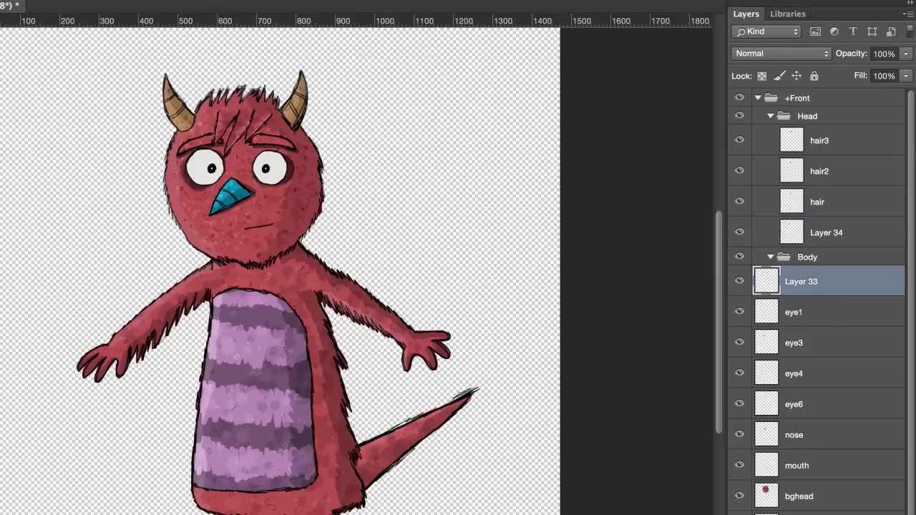
shift+click(833, 501)
drag(855, 279, 830, 246)
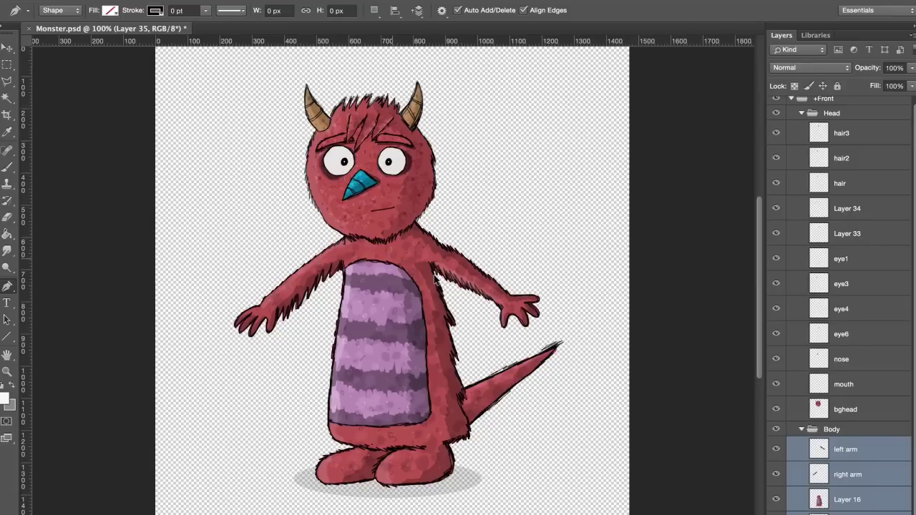
Create a Pen shape layer named origin on the head, then add an empty layer above left arm
key(v)
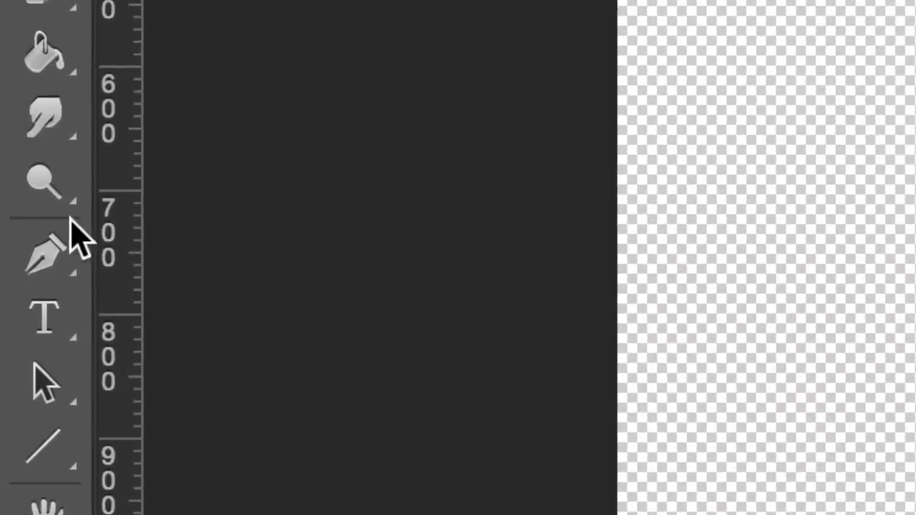
click(47, 255)
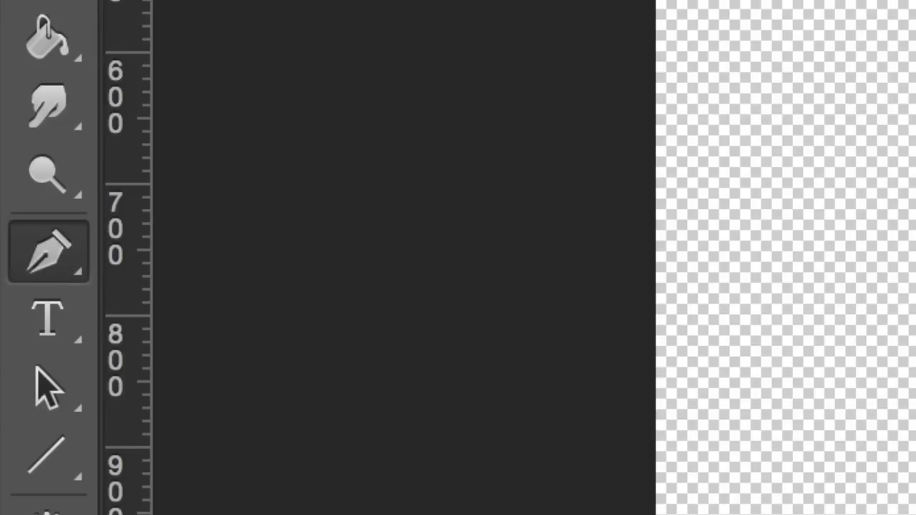
click(282, 104)
click(283, 104)
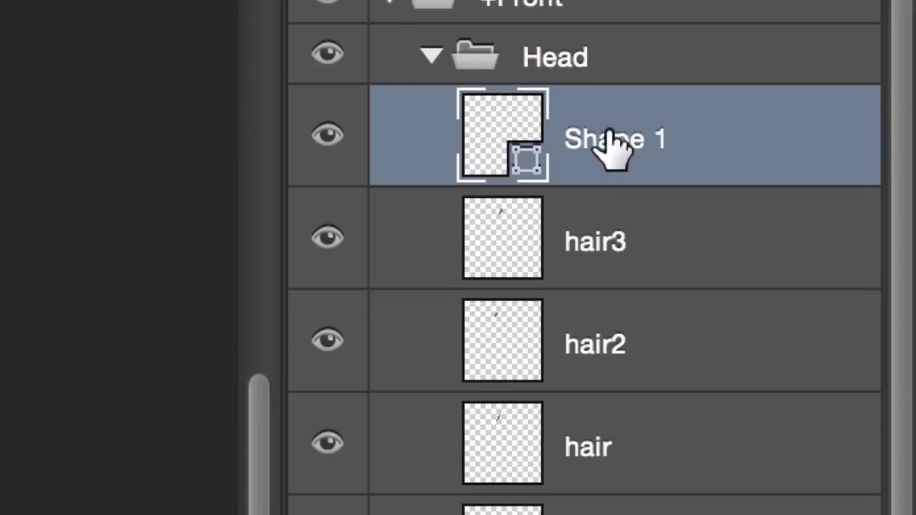
double_click(610, 140)
text(origin)
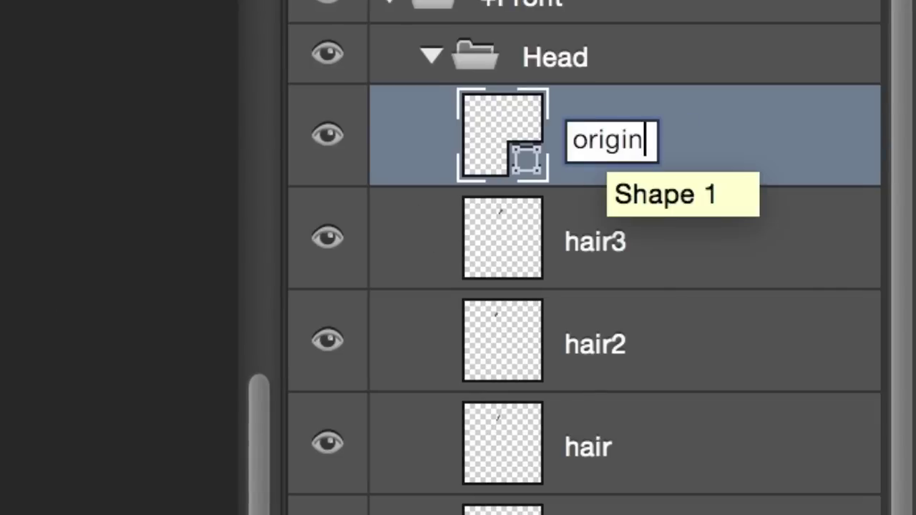
key(Return)
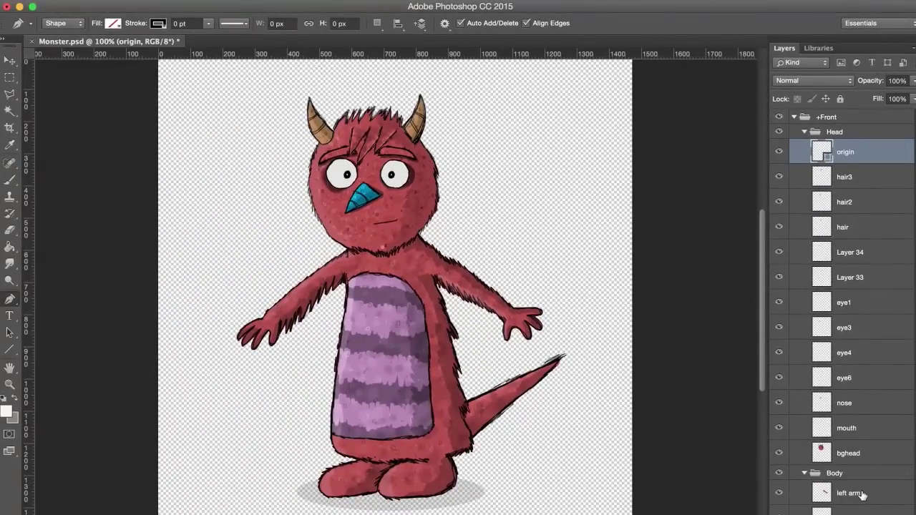
click(863, 494)
key(ctrl+alt+shift+n)
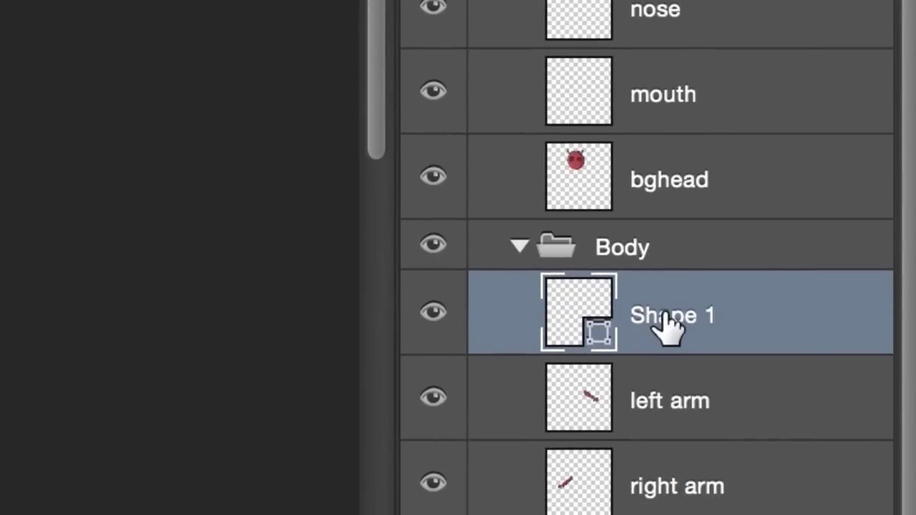
Name the belly shape layer fixed and launch Character Animator from After Effects' File menu
double_click(665, 316)
text(fixed)
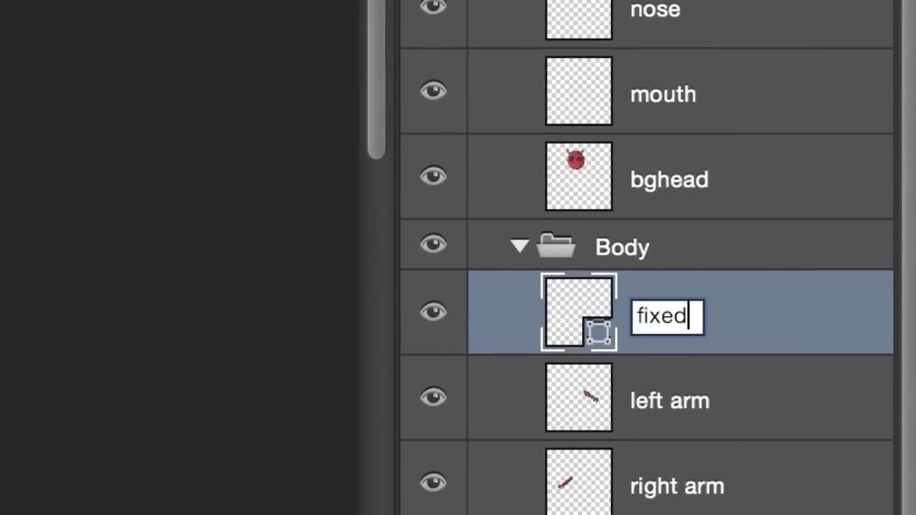
key(Return)
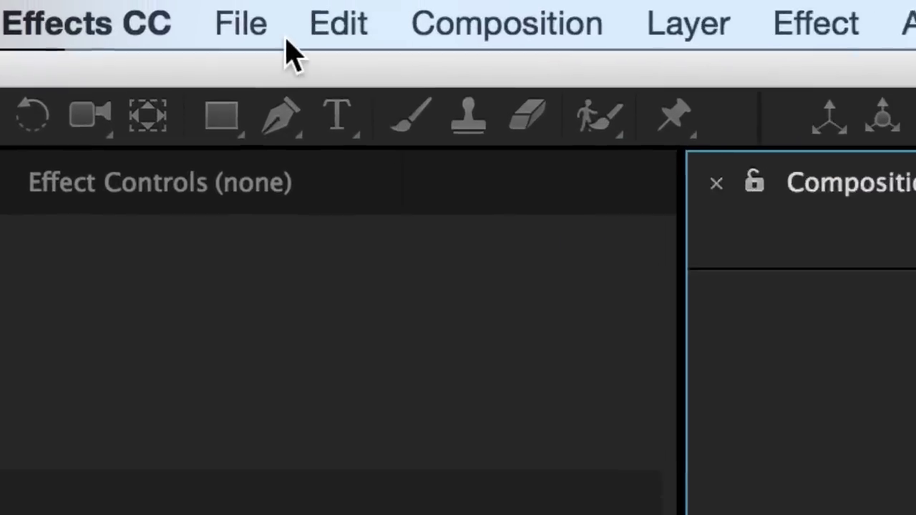
click(127, 0)
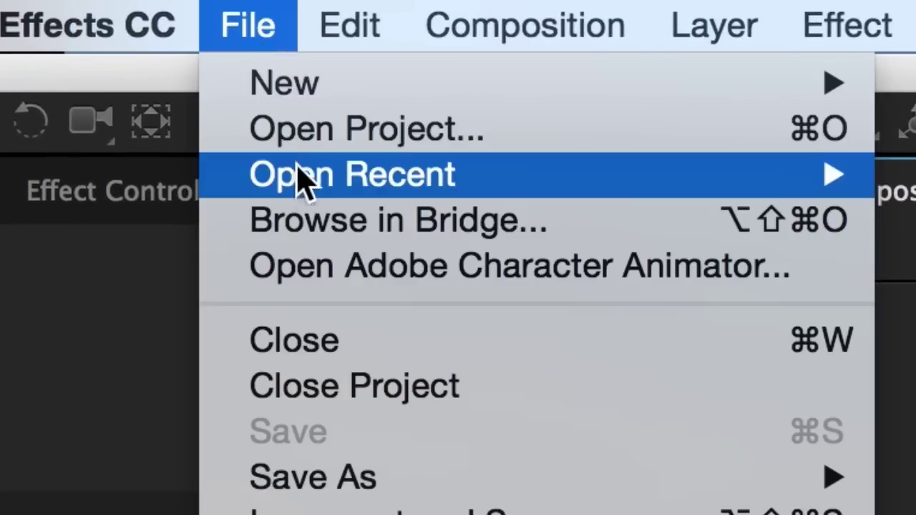
click(308, 267)
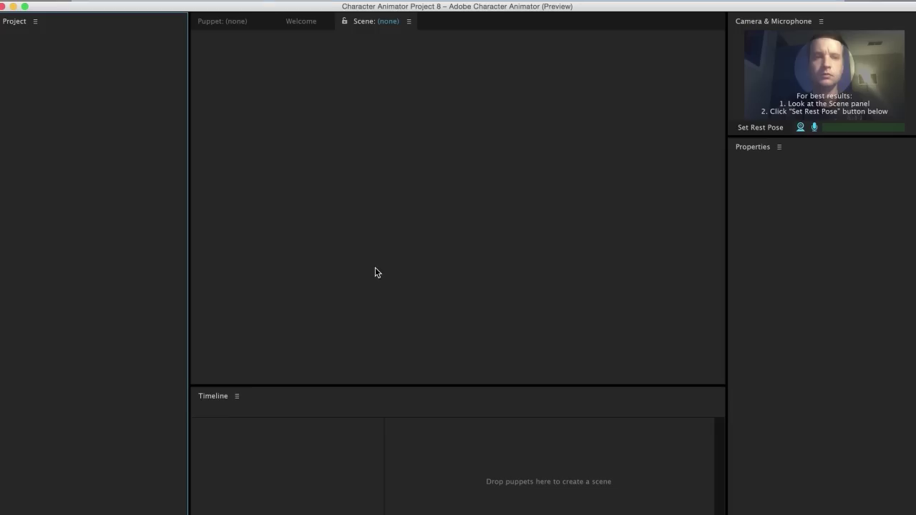
Import Monster.psd as a puppet and add it to a new scene
double_click(129, 218)
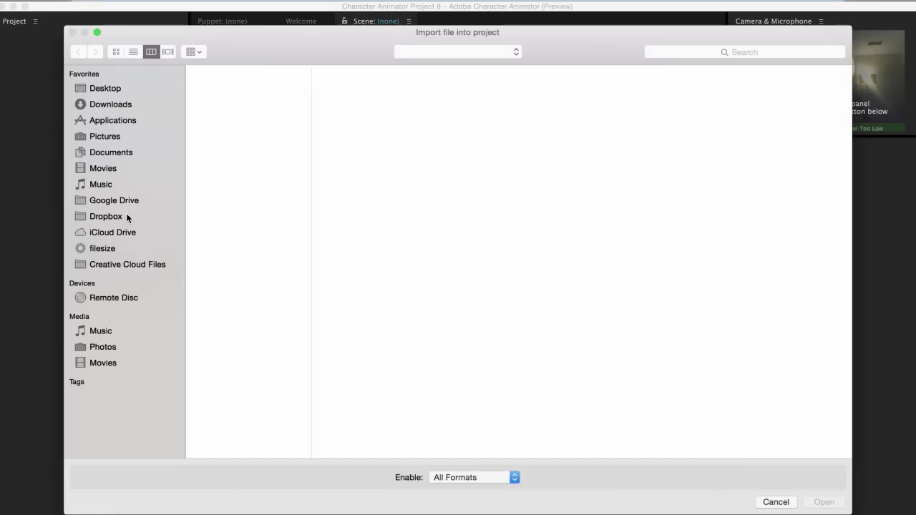
double_click(361, 143)
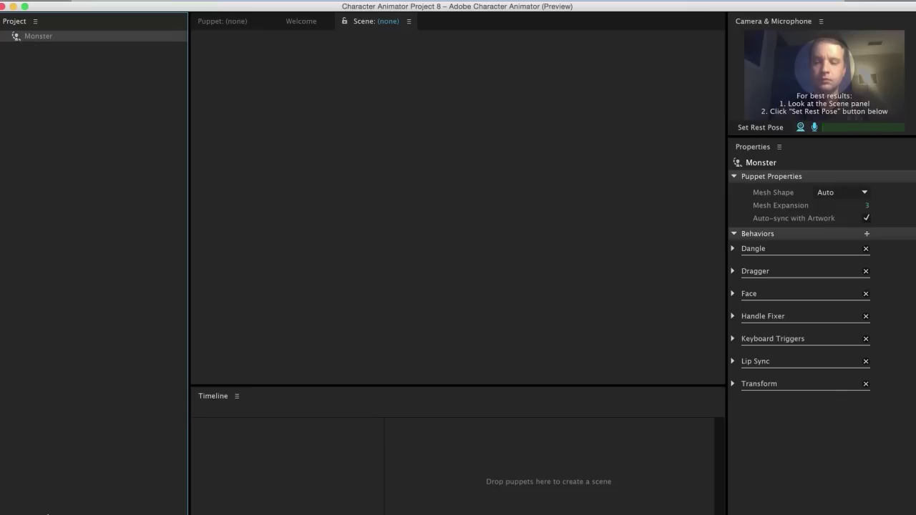
click(54, 508)
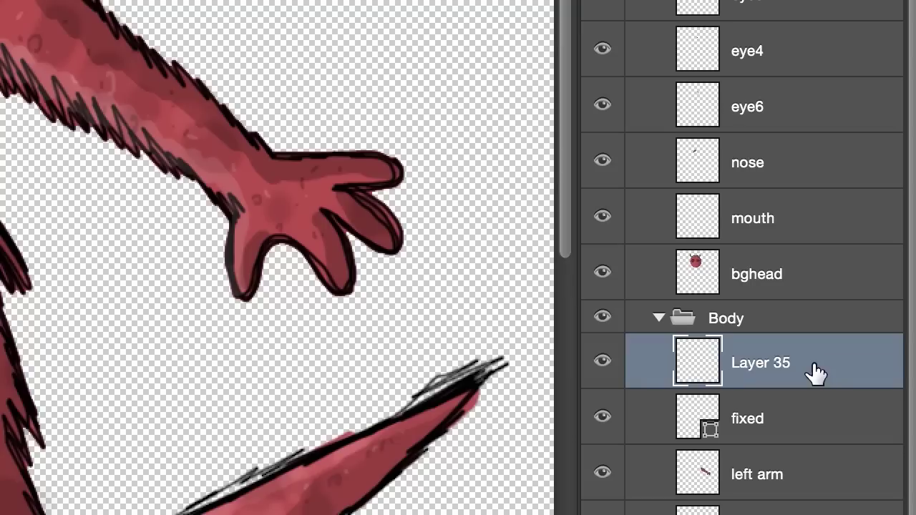
Place a Pen point on the monster's right hand and name the shape layer draggable
click(272, 200)
double_click(772, 364)
text(draggable)
key(Return)
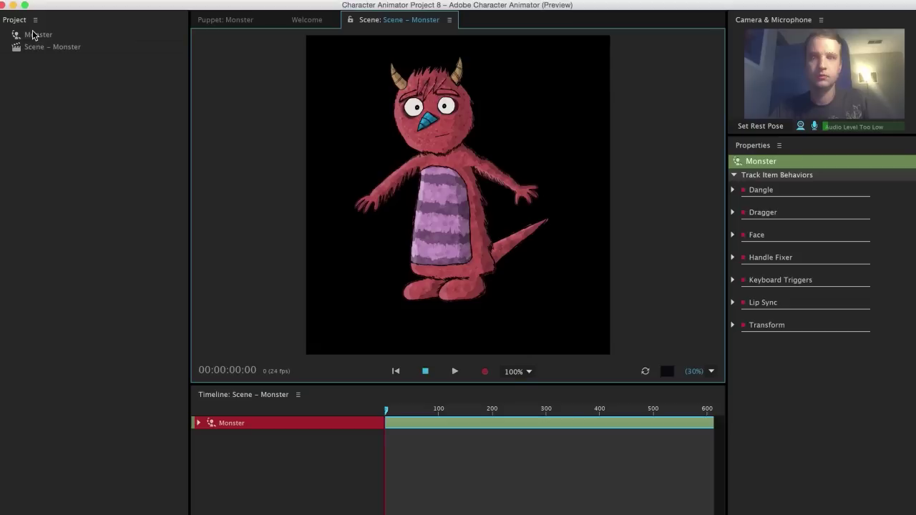
Mark the right hand draggable in the puppet's Body group, then drag both arms up to test
double_click(33, 35)
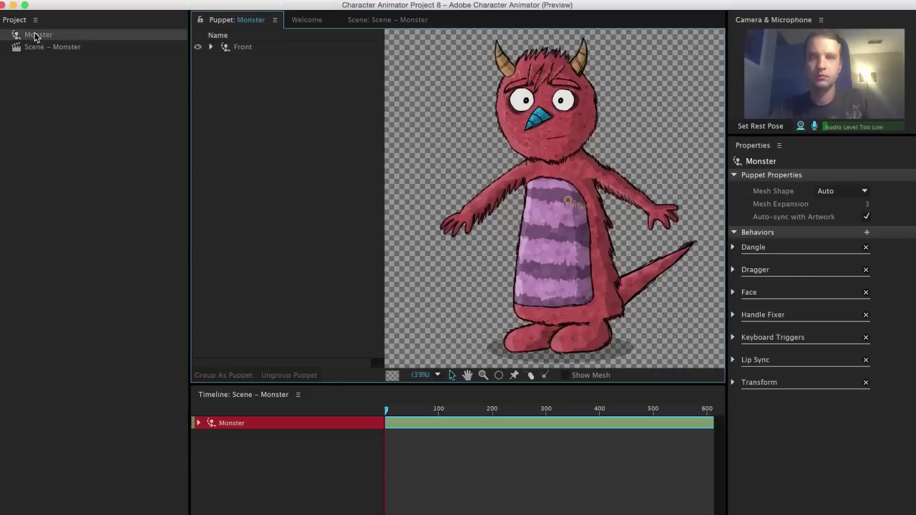
click(211, 49)
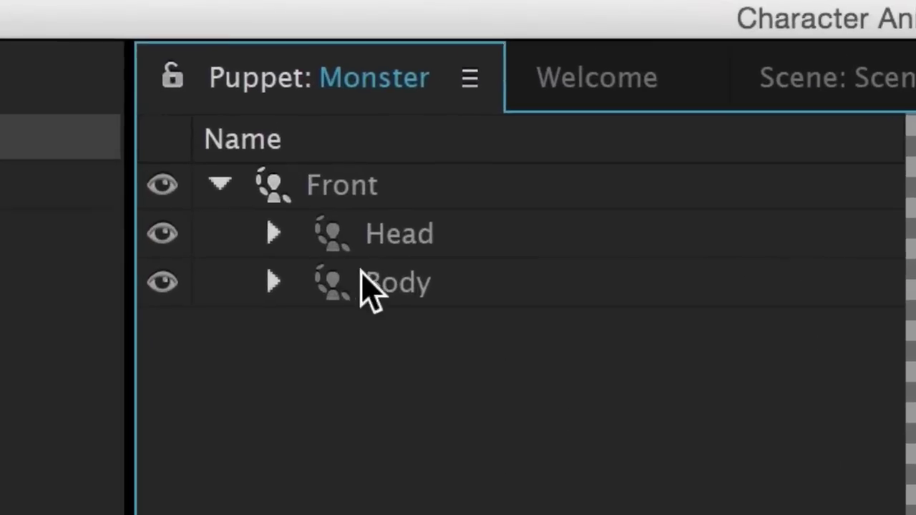
click(253, 78)
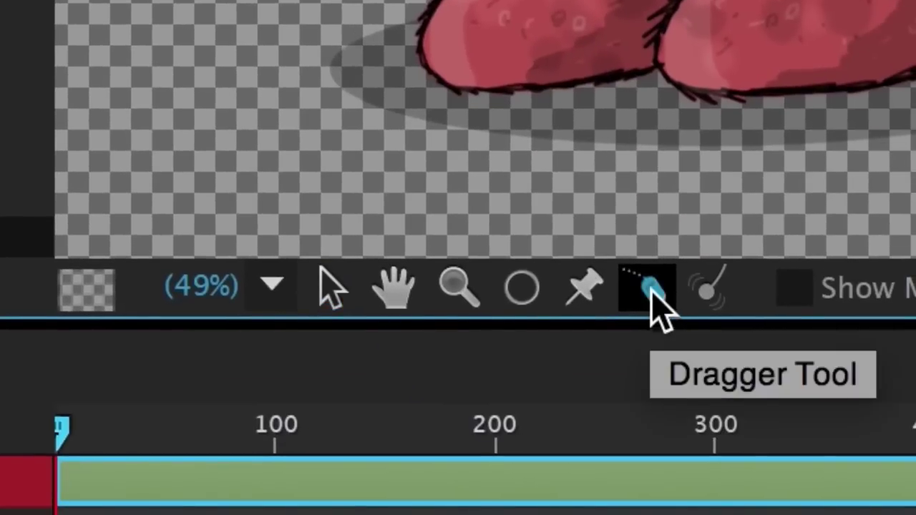
click(653, 293)
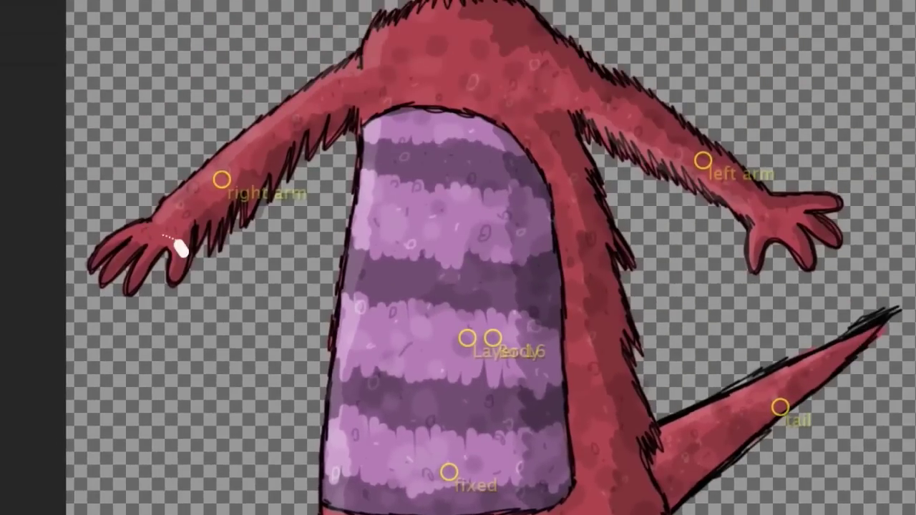
click(158, 231)
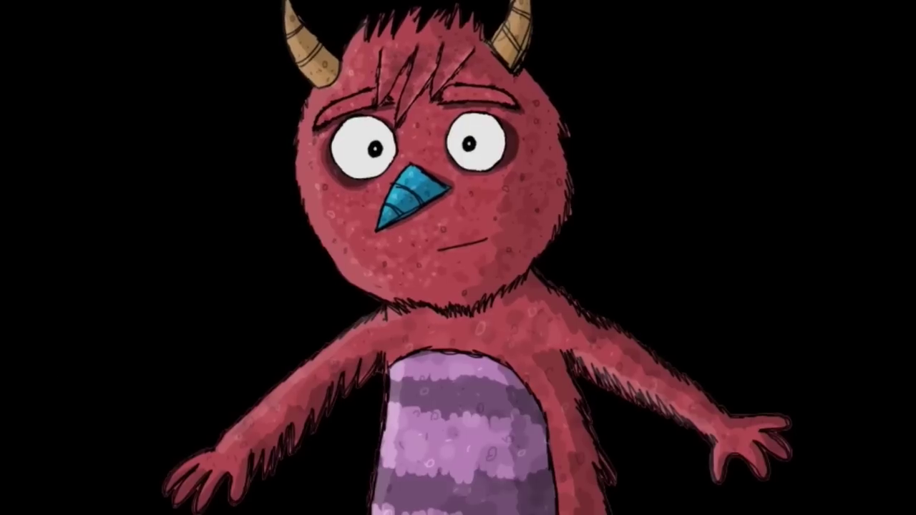
drag(242, 465, 271, 302)
drag(778, 497, 726, 236)
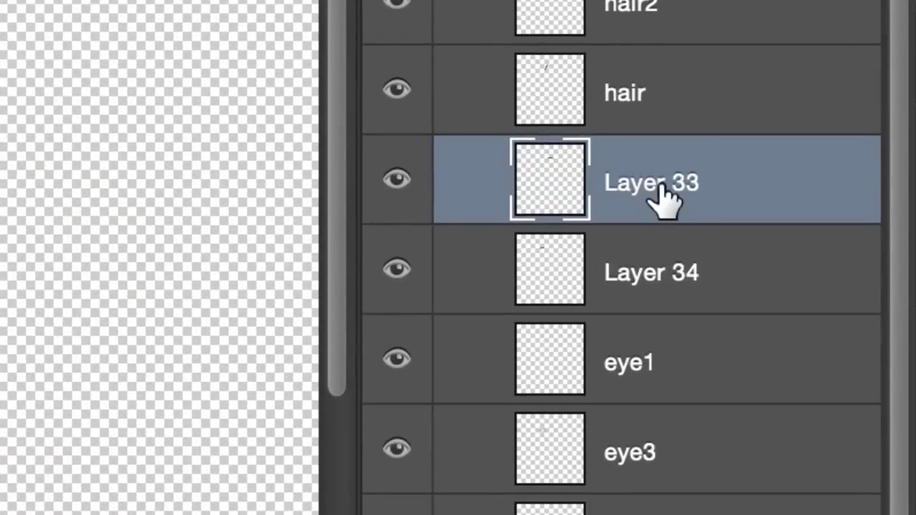
Rename Layer 33 to Left Eyebrow and Layer 34 to Right Eyebrow
double_click(662, 197)
text(Left Eyebrow)
key(Return)
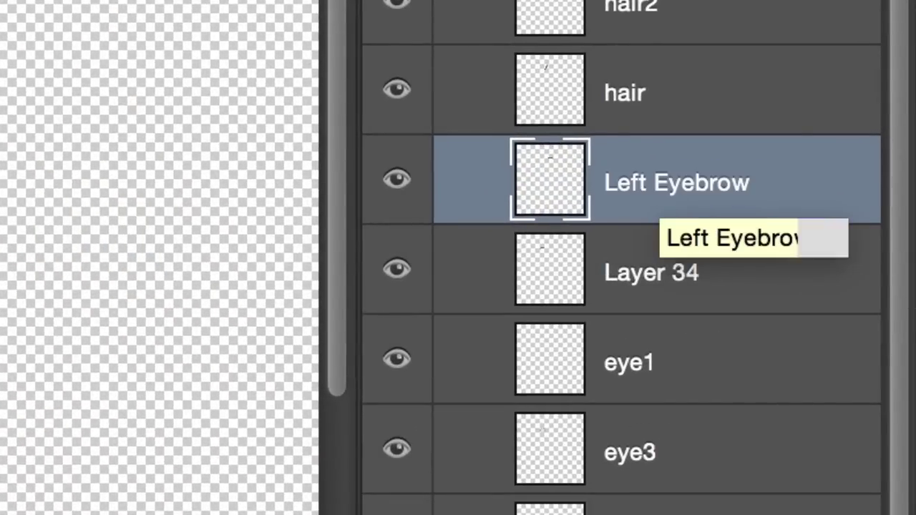
double_click(624, 273)
text(Right Eyebrow)
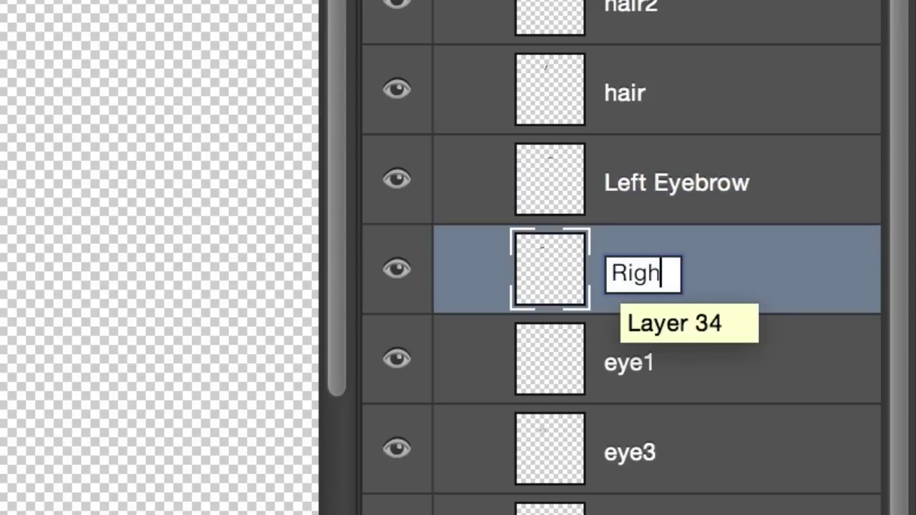
key(Return)
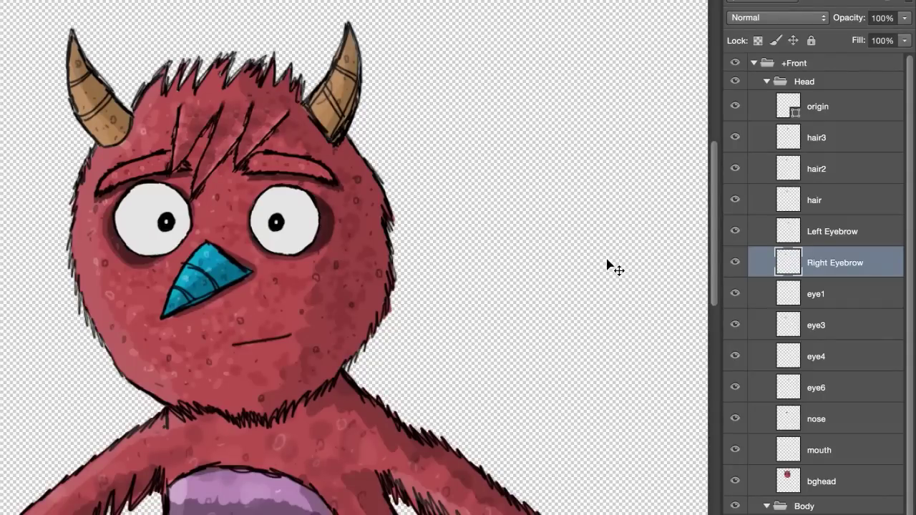
Prefix both eyebrow names with + to make +Left Eyebrow and +Right Eyebrow
double_click(813, 236)
click(811, 232)
text(+)
key(Return)
click(818, 266)
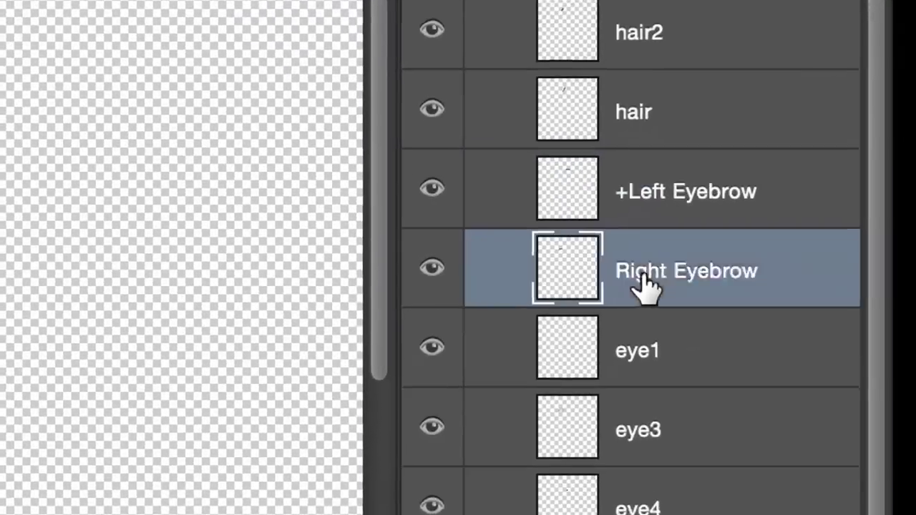
double_click(645, 286)
click(628, 271)
text(+)
key(Return)
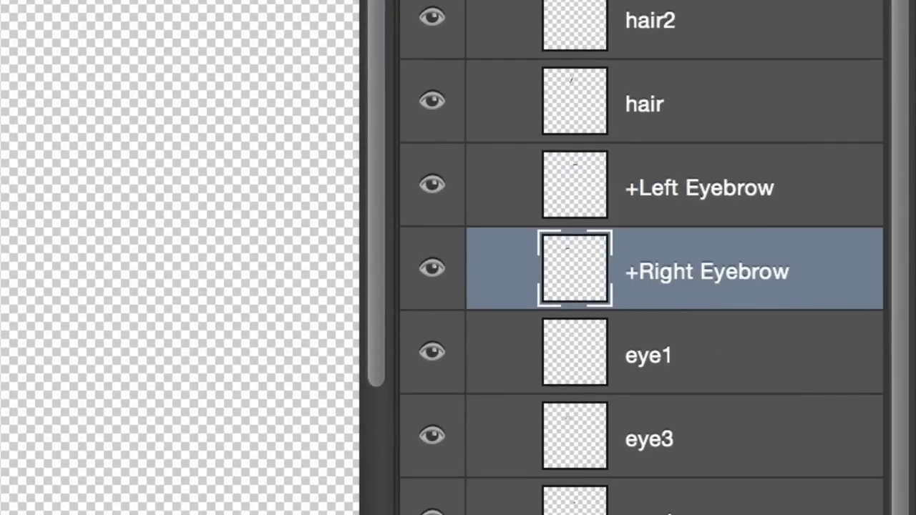
key(alt+bracketright)
key(alt+bracketright)
key(alt+bracketright)
key(alt+bracketright)
key(alt+bracketright)
key(alt+bracketright)
Group the eye layers and name the two groups Right Eye and Left Eye
key(super+g)
double_click(695, 280)
text(Right Eye)
key(Return)
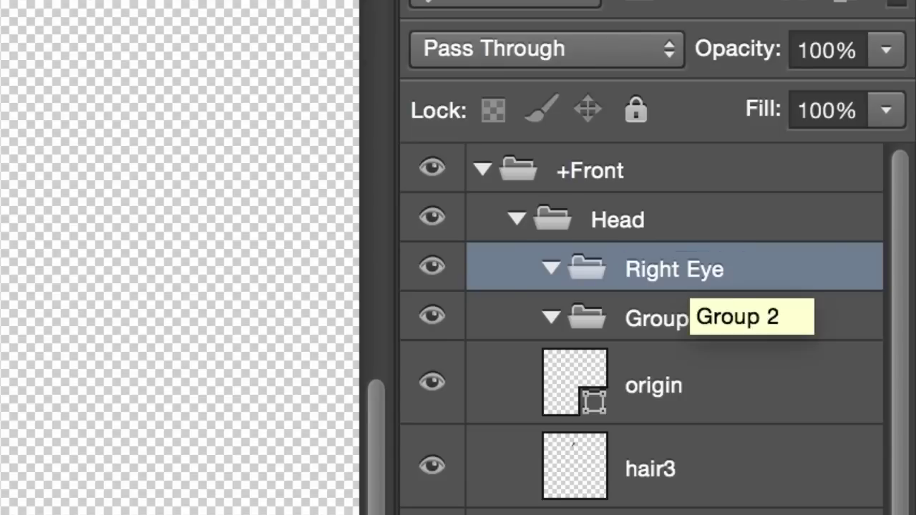
double_click(659, 315)
text(Left Eye)
key(Return)
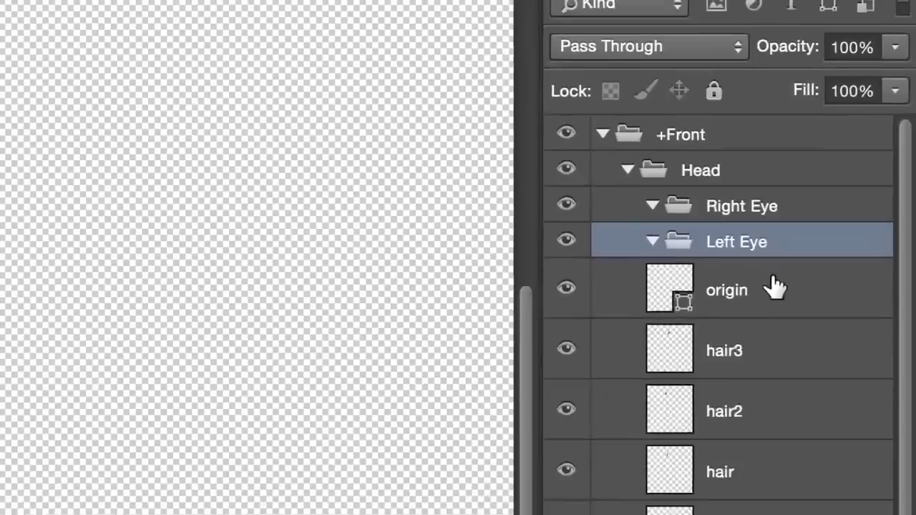
Move the Right Eye and Left Eye groups below +Right Eyebrow and identify the eye1 layer
click(716, 380)
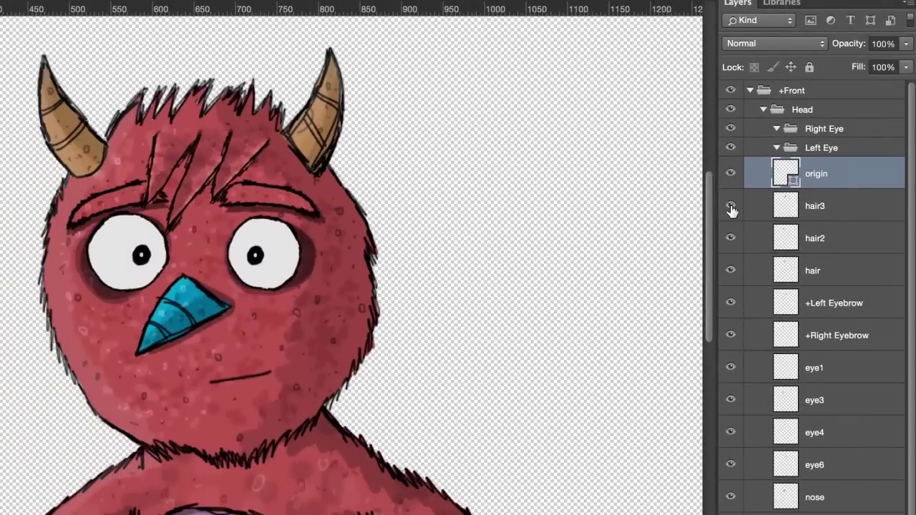
click(839, 148)
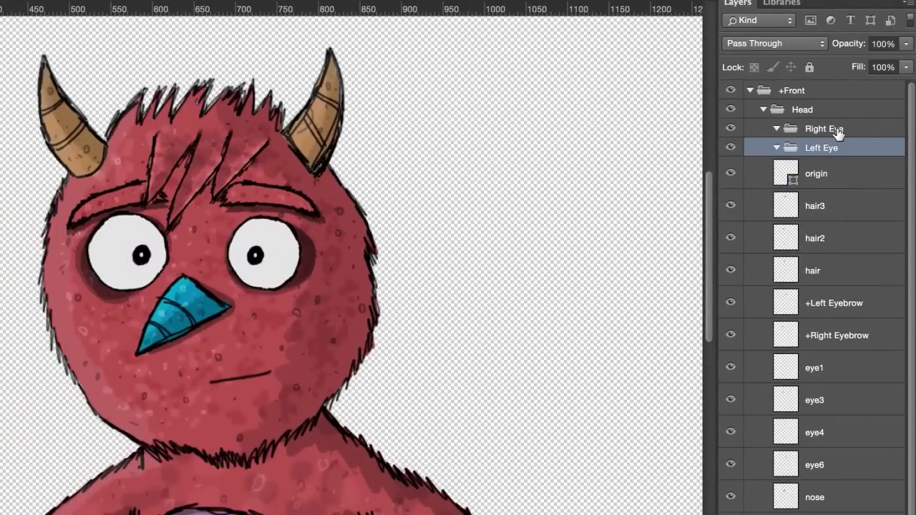
shift+click(838, 130)
drag(832, 208, 847, 358)
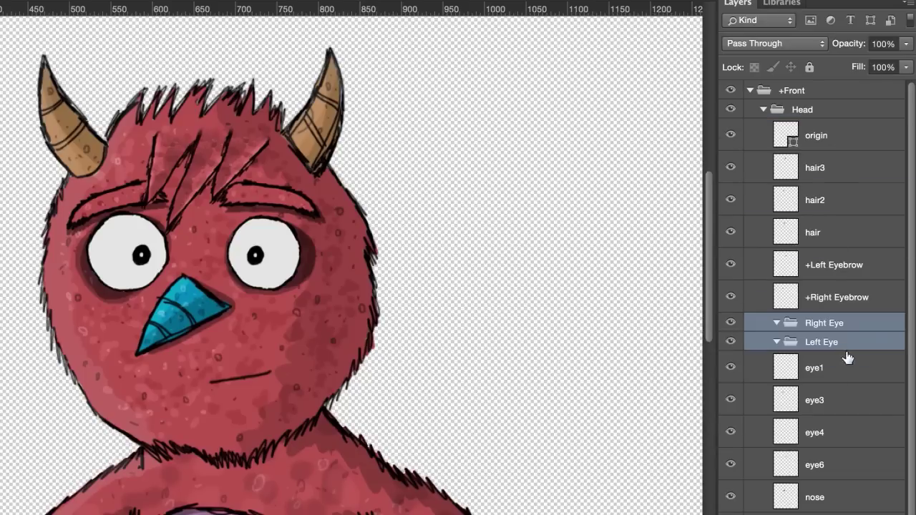
click(827, 372)
click(731, 399)
click(731, 399)
double_click(814, 368)
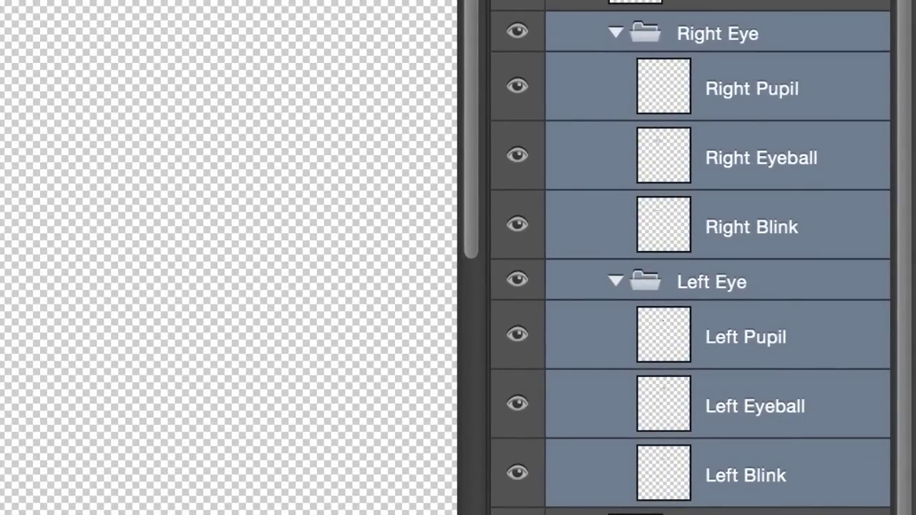
Prefix both pupil layers with + to make +Right Pupil and +Left Pupil
double_click(737, 90)
key(Left)
text(+)
key(Return)
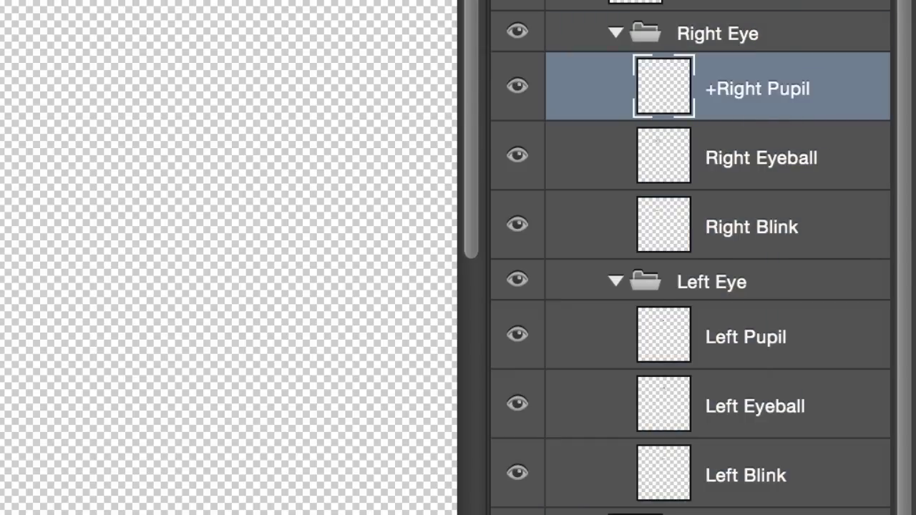
double_click(738, 338)
key(Left)
text(+)
key(Return)
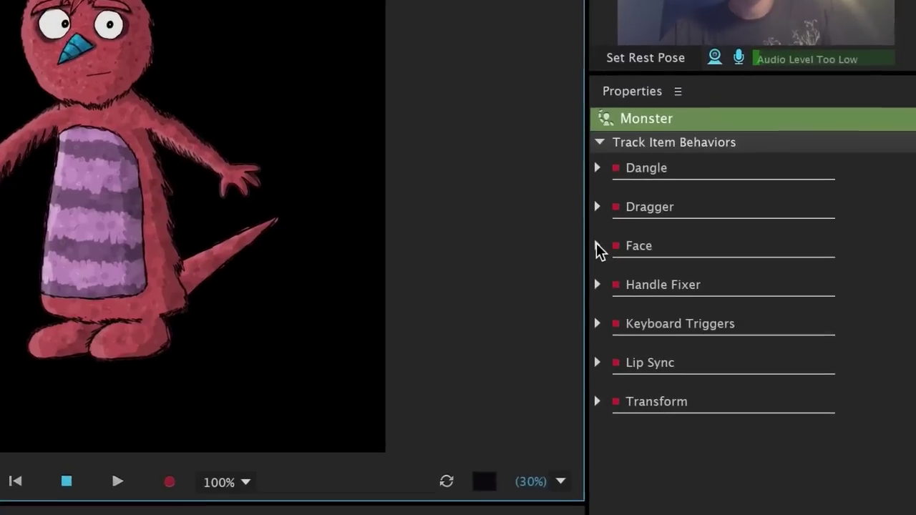
Expand the Face behavior and lower Eyelid Strength to 94%
click(597, 246)
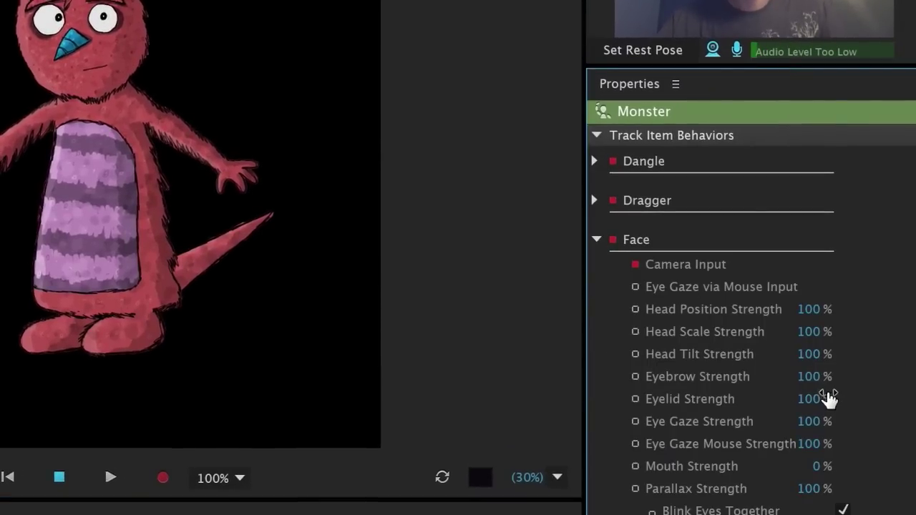
drag(828, 405, 850, 444)
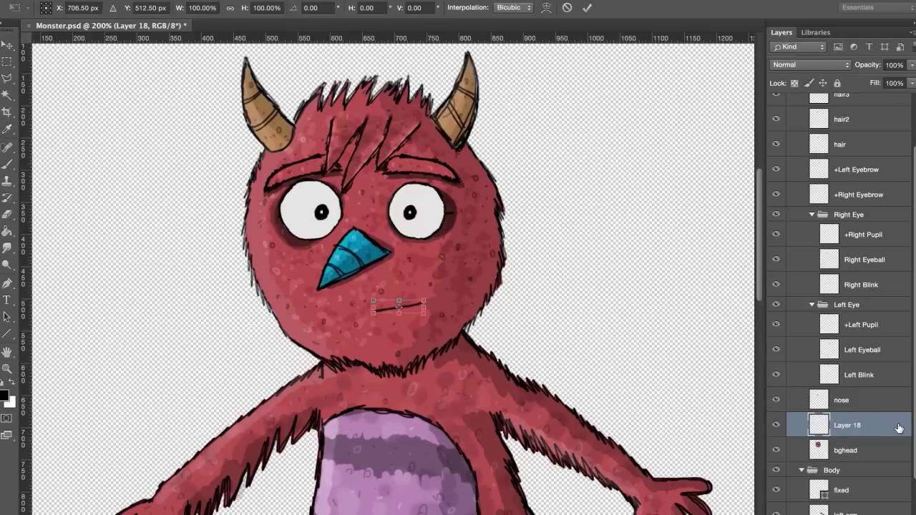
Commit the old mouth's transform and place the library's Mouth graphic slightly lower on the face
key(Return)
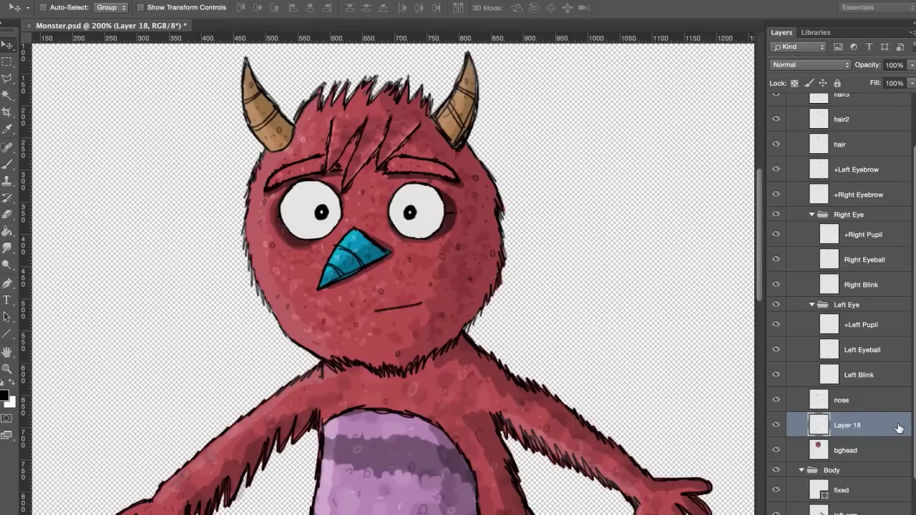
click(814, 32)
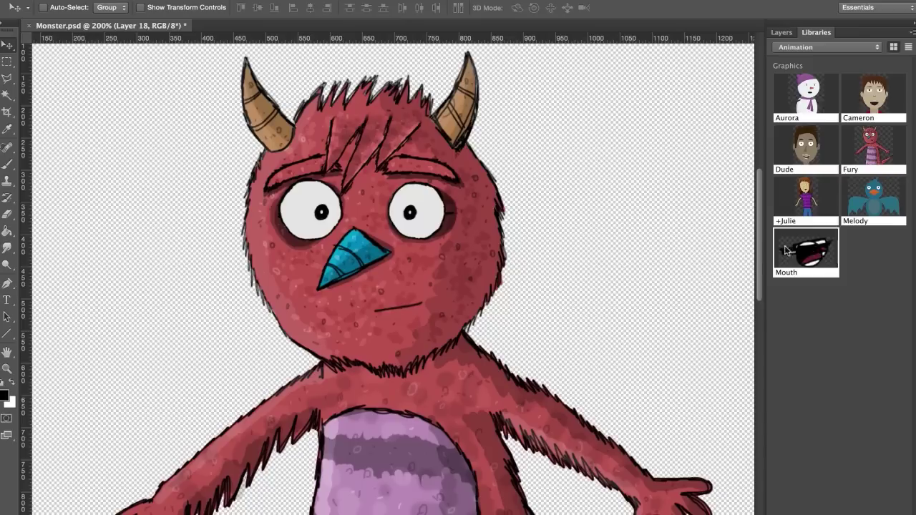
drag(399, 304, 399, 304)
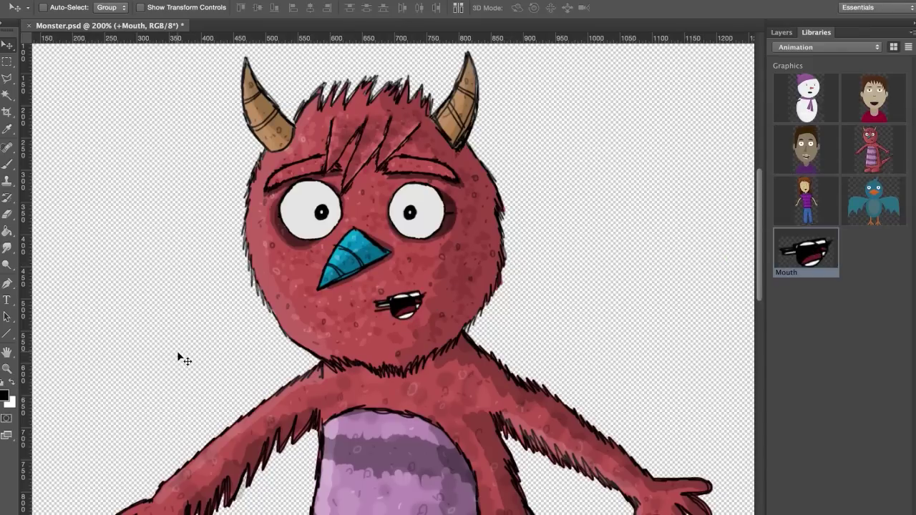
key(Down)
key(Down)
key(Down)
key(Down)
key(Down)
key(Down)
key(Down)
key(Down)
key(Down)
Select all the mouth-shape layers in the Layers panel
click(780, 33)
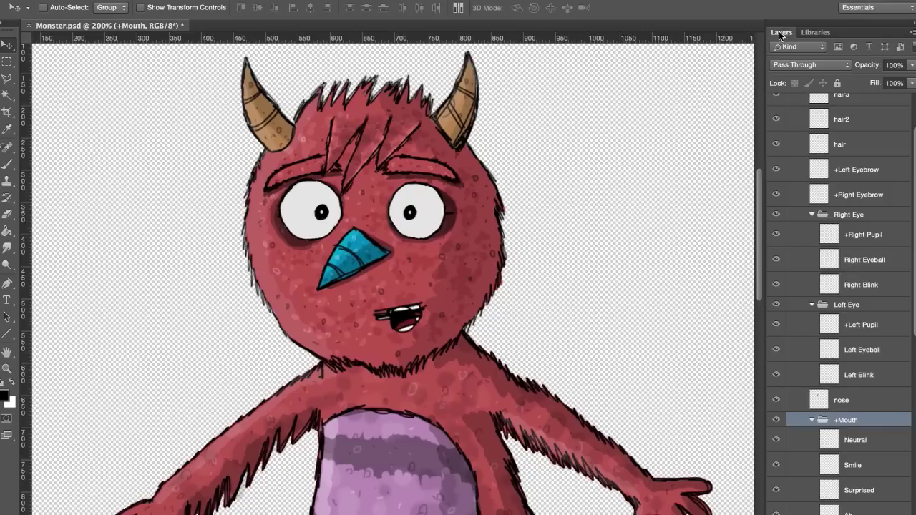
scroll(839, 428, down, 8)
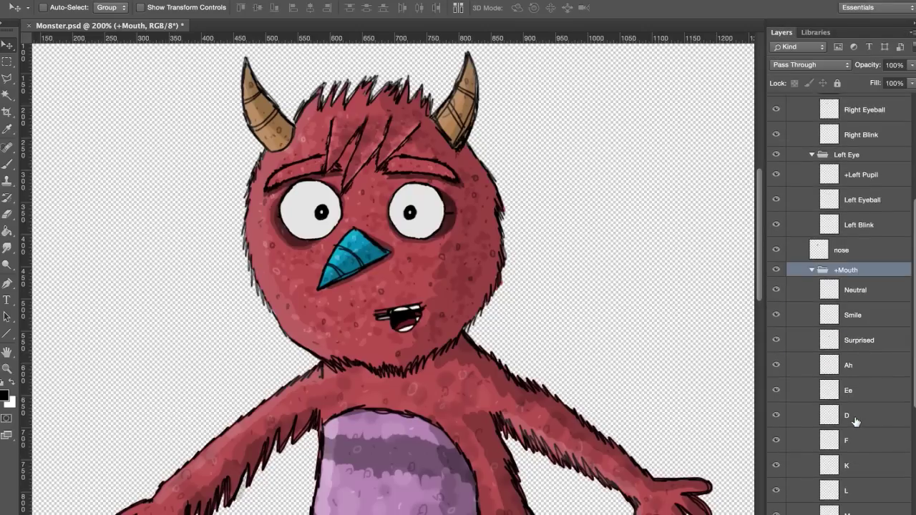
shift+click(865, 480)
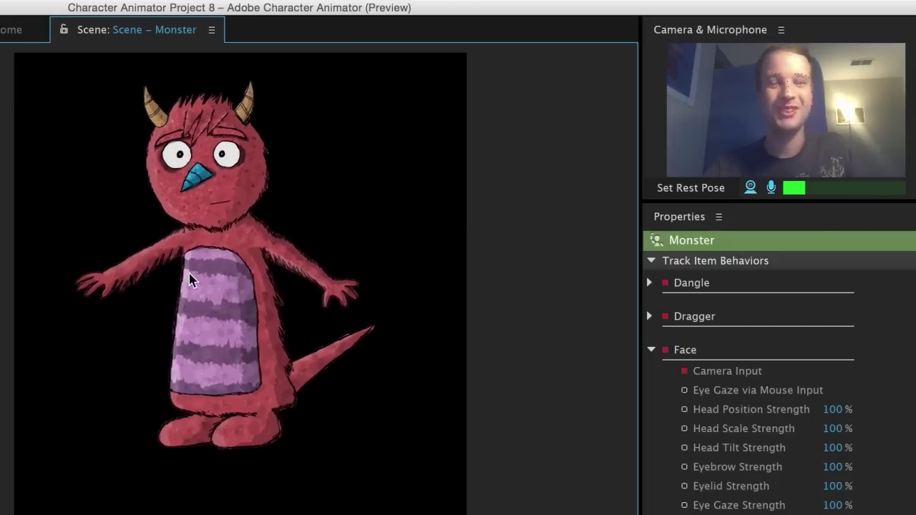
Drag the Monster puppet's hand upward, then onto its belly, in the Scene panel
drag(84, 290, 107, 293)
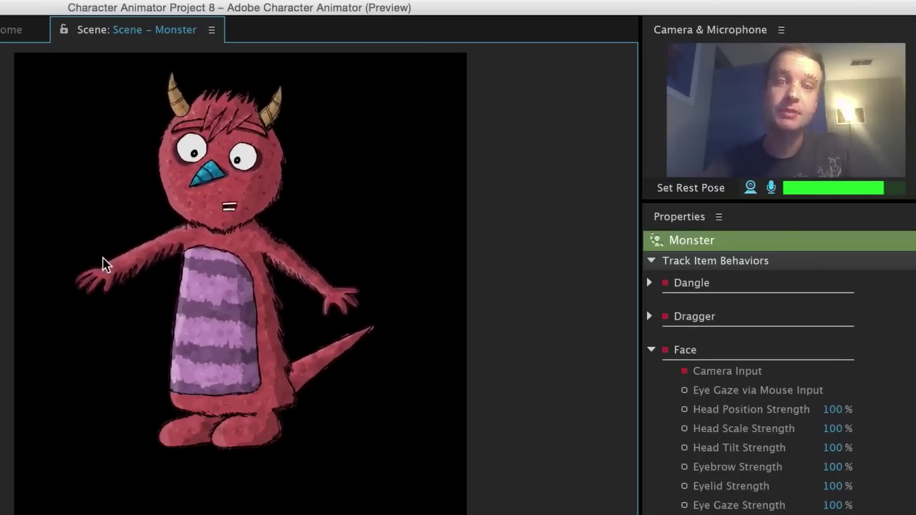
drag(90, 272, 194, 262)
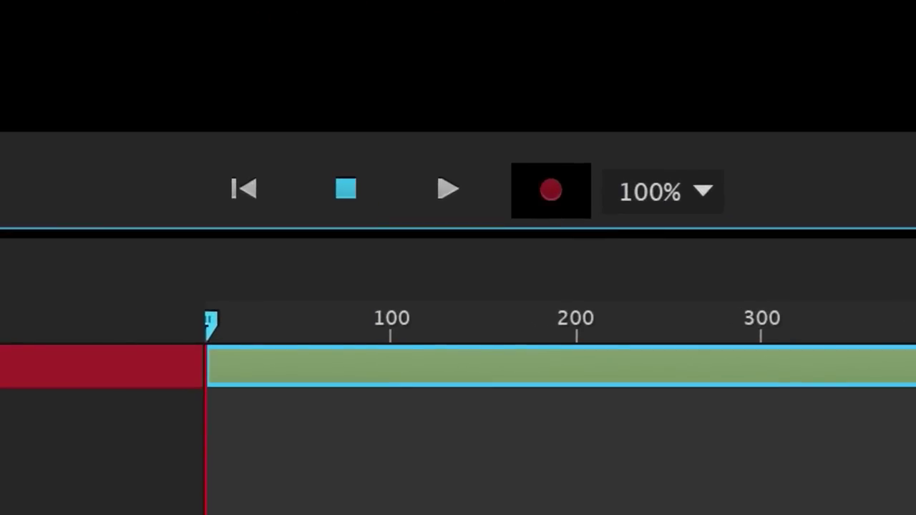
Record a short take of the Monster performance, then export the scene via File > Export > Scene
click(551, 191)
click(551, 190)
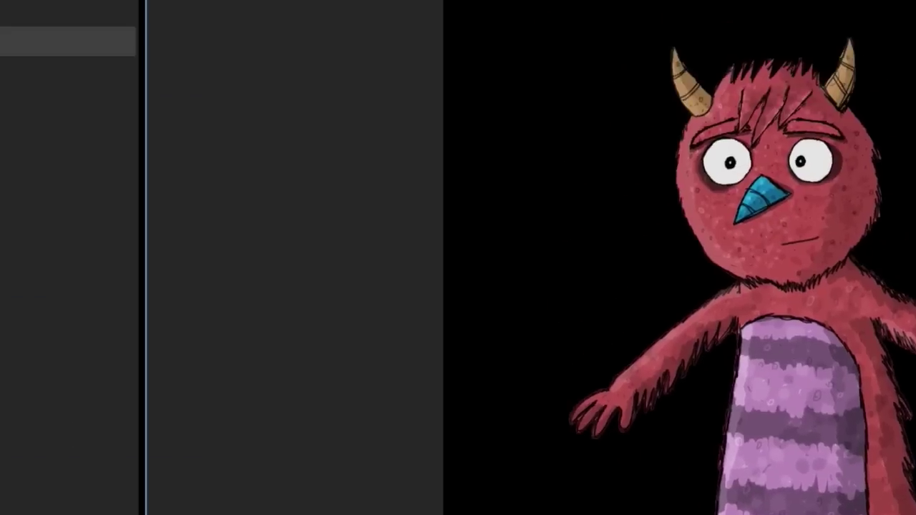
click(115, 14)
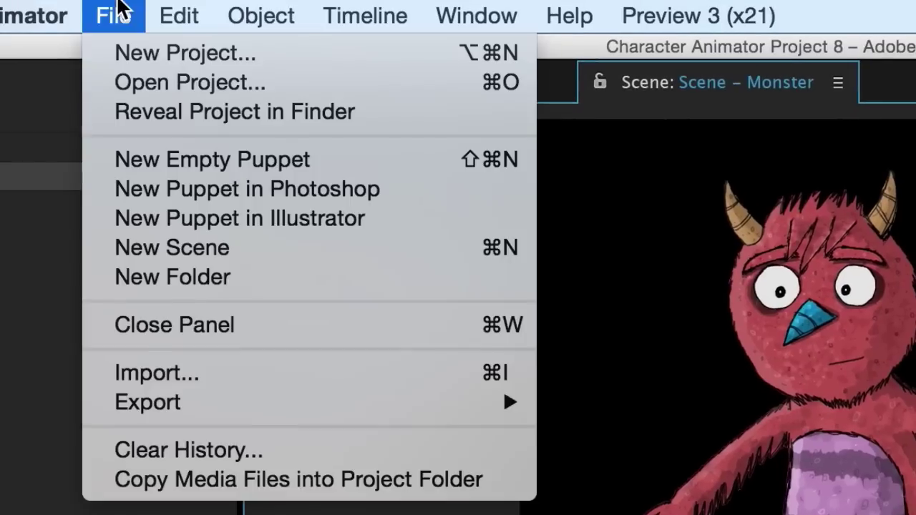
mouse_move(235, 415)
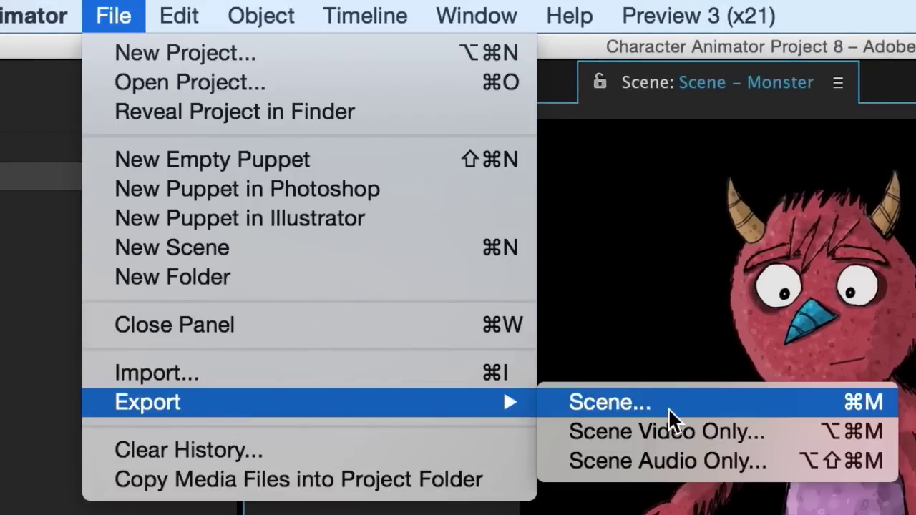
click(666, 419)
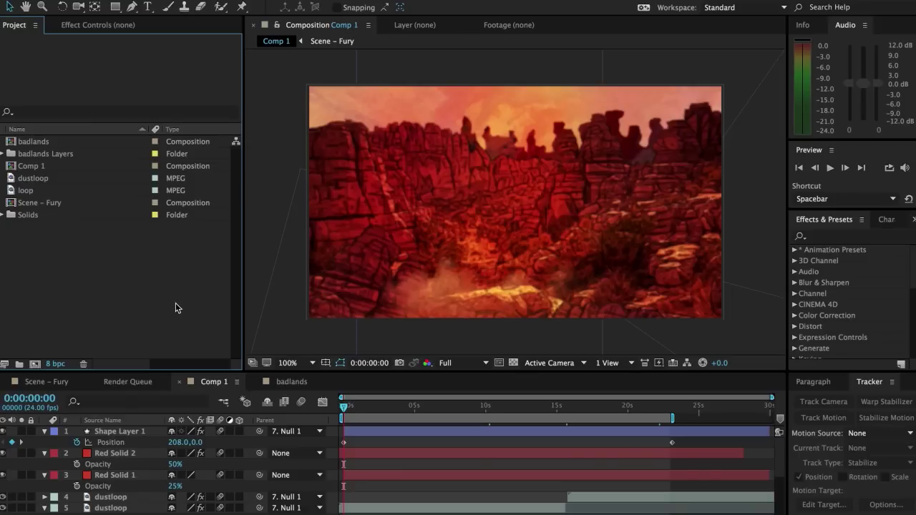
Run New Comp from Character Animator Recording.jsx on the Scene – Monster PNG sequence
click(115, 2)
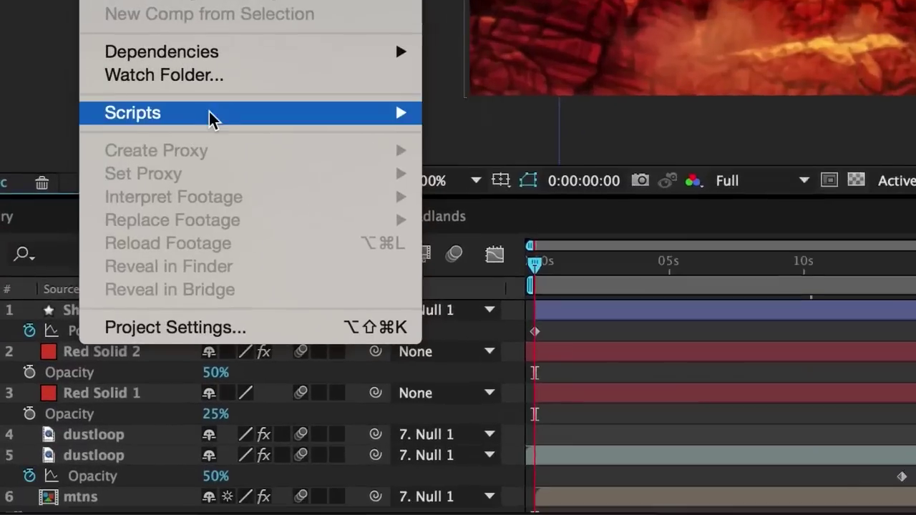
mouse_move(213, 119)
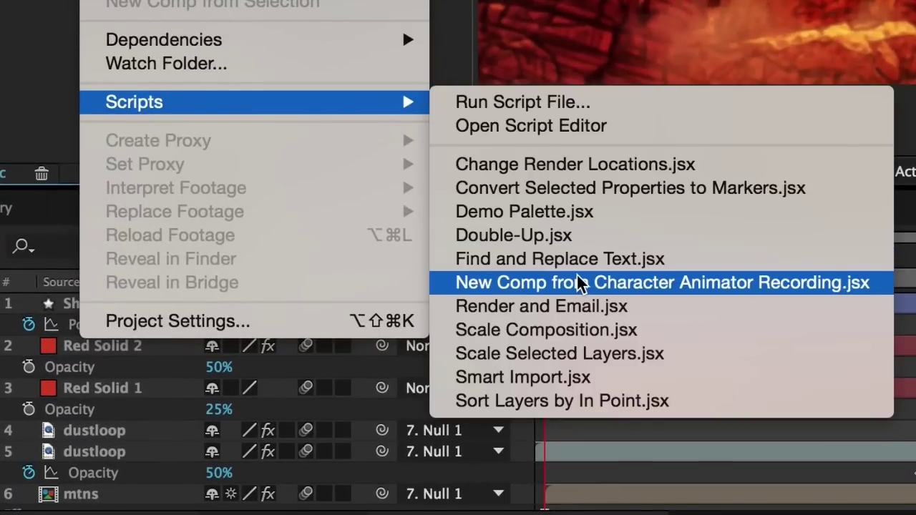
click(580, 284)
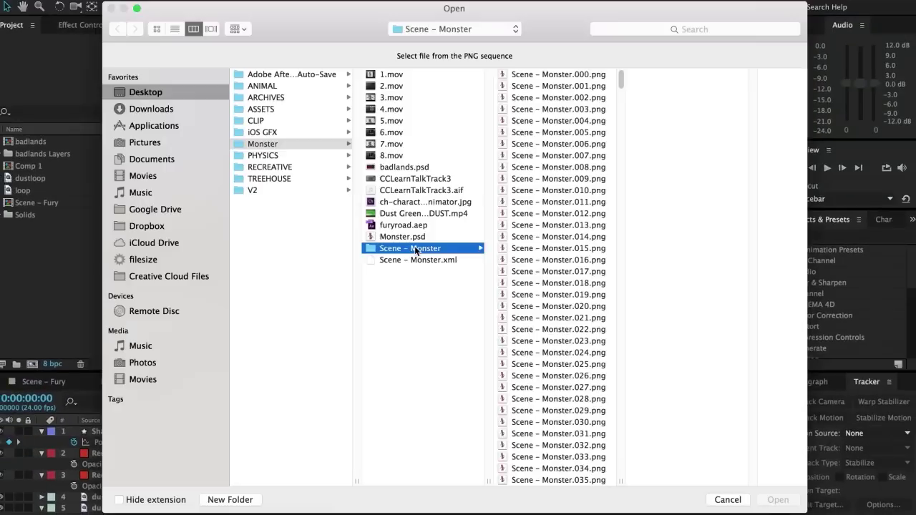
double_click(564, 74)
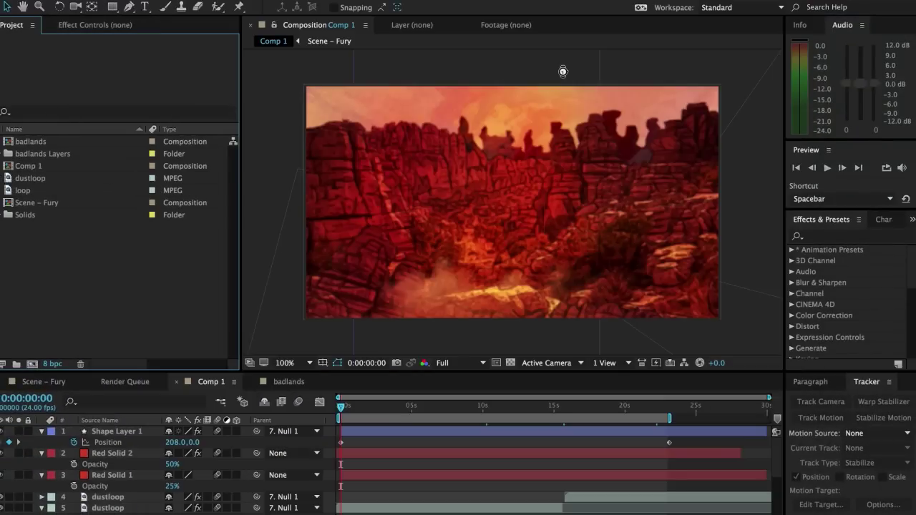